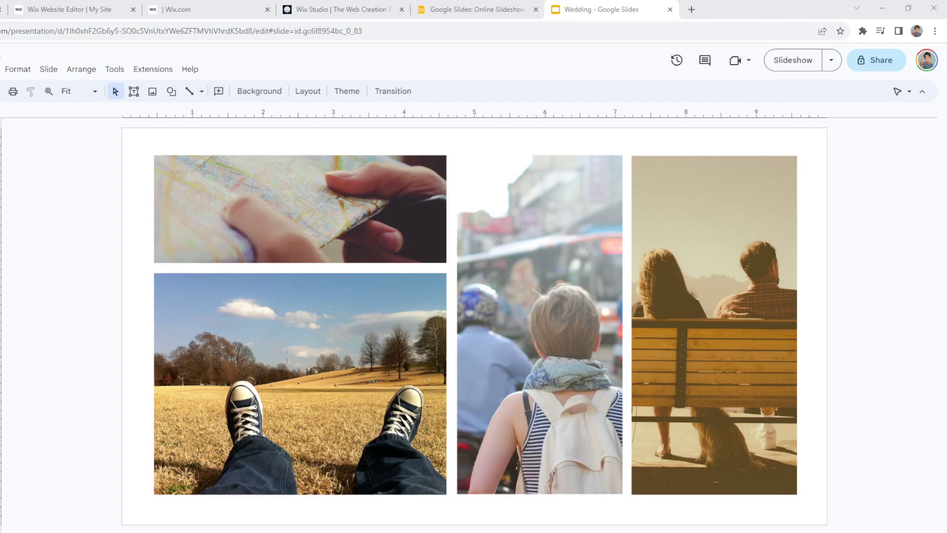
Step: Leave the Wedding slides and scroll through the Wix Studio app-development showcase page
{"action": "left_click", "coordinate": [740, 15]}
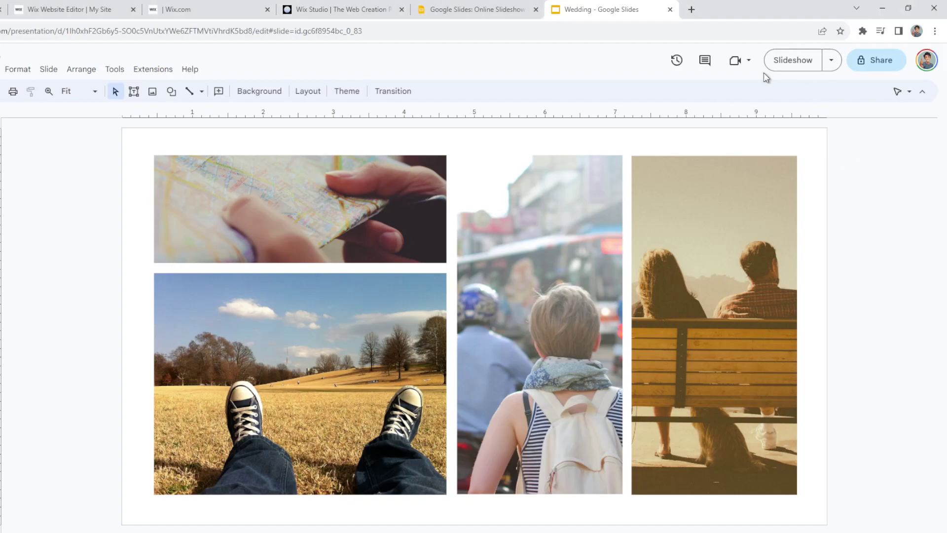
{"action": "left_click", "coordinate": [217, 9]}
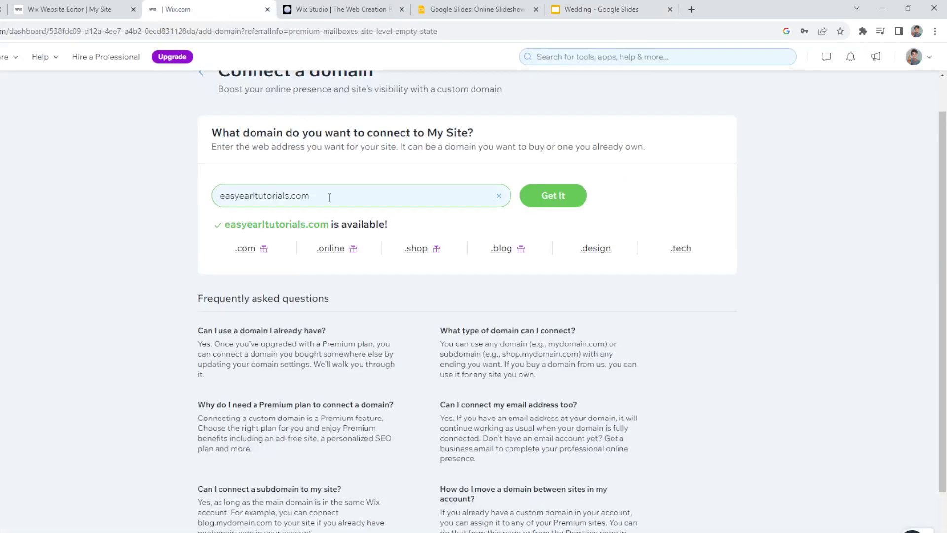
{"action": "left_click", "coordinate": [337, 11]}
{"action": "scroll", "coordinate": [371, 229], "scroll_direction": "down", "scroll_amount": 9}
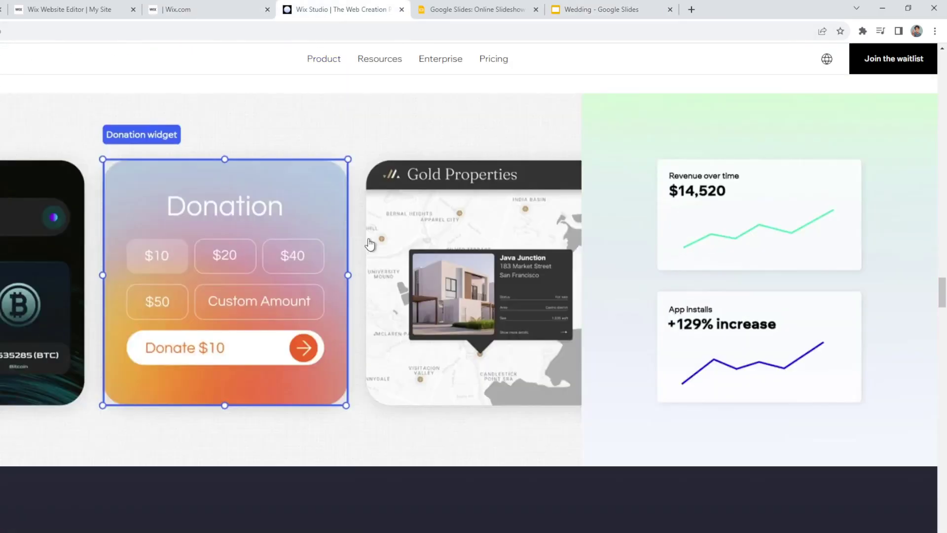
{"action": "scroll", "coordinate": [374, 241], "scroll_direction": "up", "scroll_amount": 3}
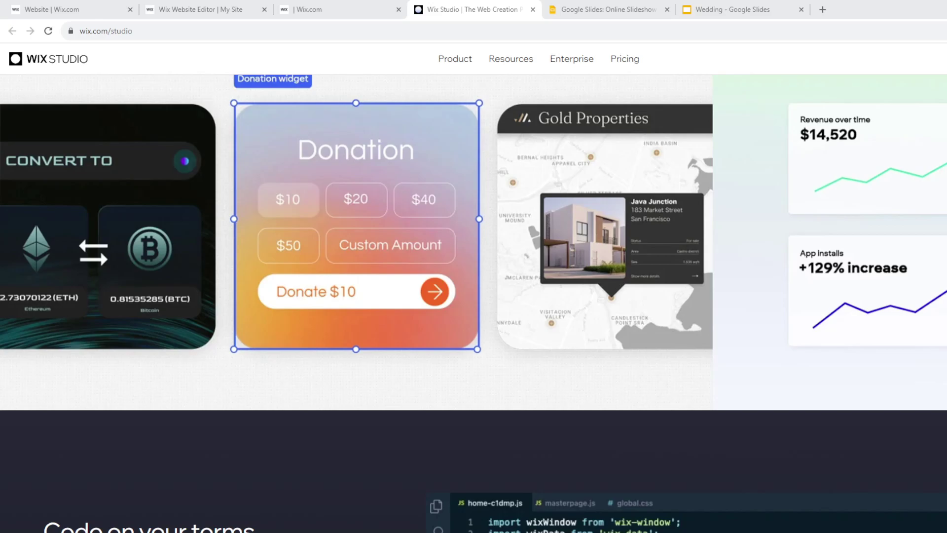
{"action": "scroll", "coordinate": [474, 303], "scroll_direction": "up", "scroll_amount": 2}
{"action": "scroll", "coordinate": [473, 303], "scroll_direction": "up", "scroll_amount": 7}
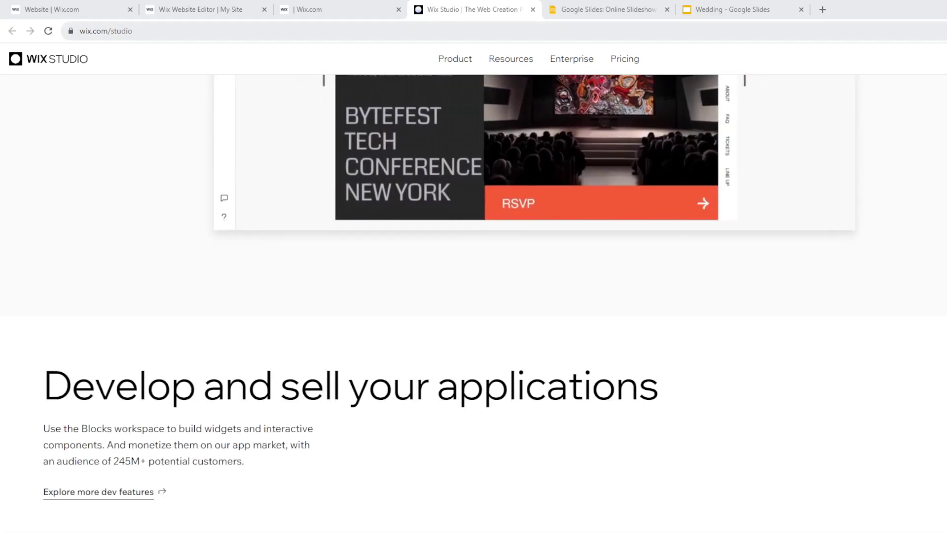
Step: Open My Site in the website editor from its Website dashboard card
{"action": "left_click", "coordinate": [336, 10]}
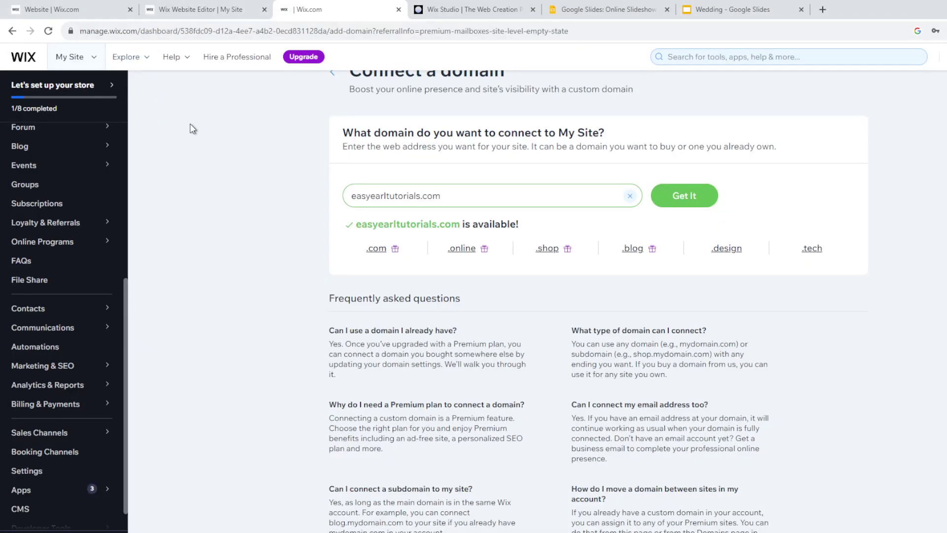
{"action": "left_click", "coordinate": [213, 11]}
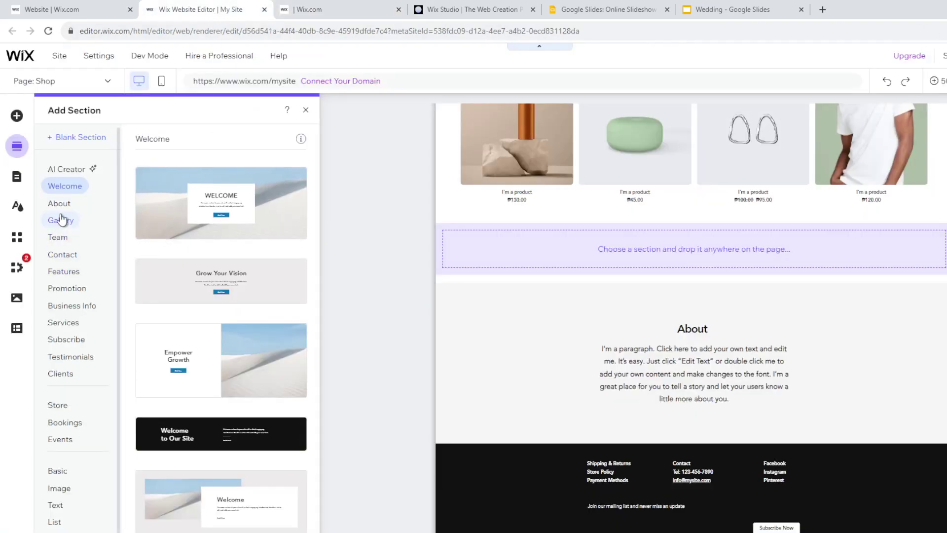
{"action": "left_click", "coordinate": [340, 9]}
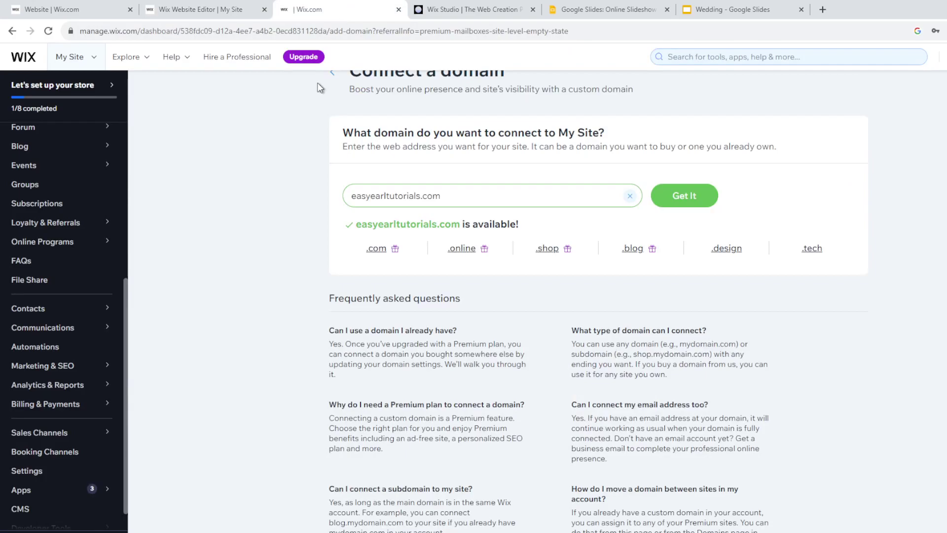
{"action": "scroll", "coordinate": [214, 249], "scroll_direction": "up", "scroll_amount": 1}
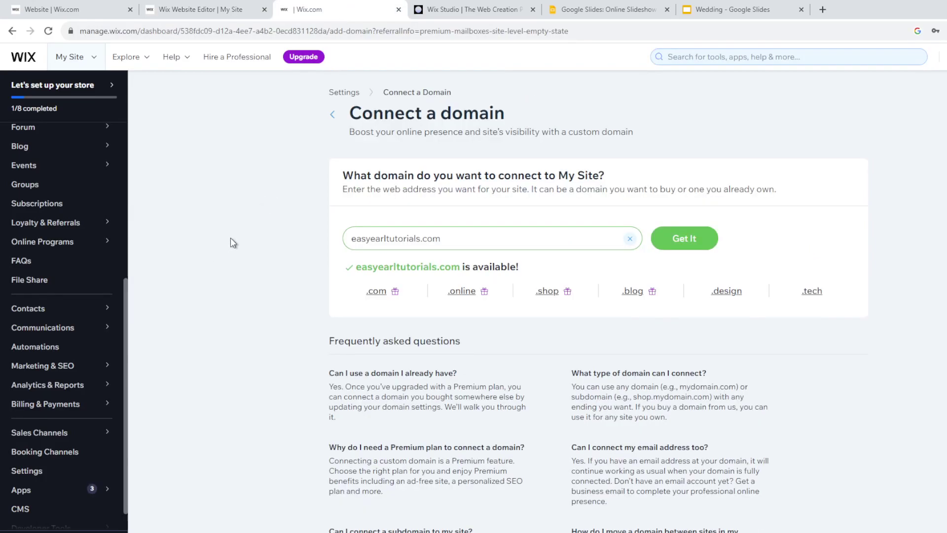
{"action": "left_click", "coordinate": [71, 10]}
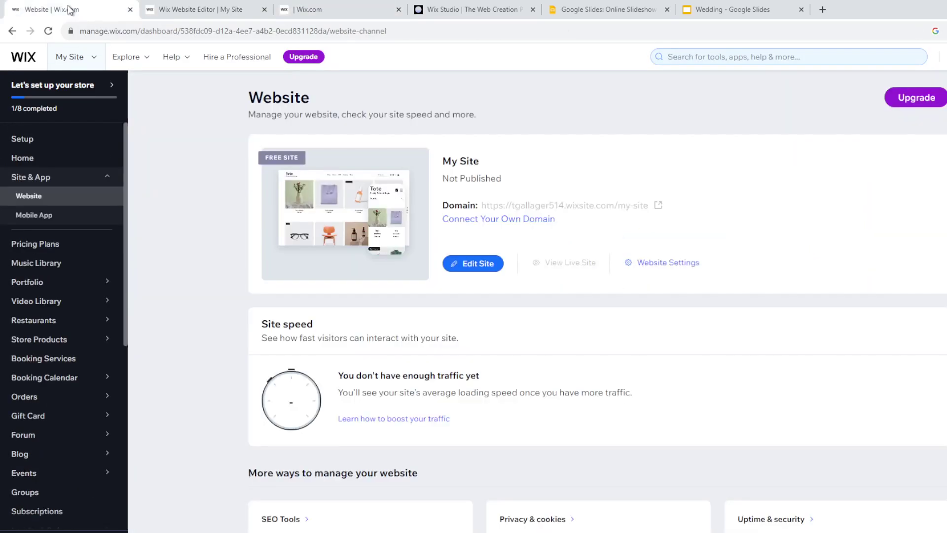
{"action": "left_click", "coordinate": [481, 266]}
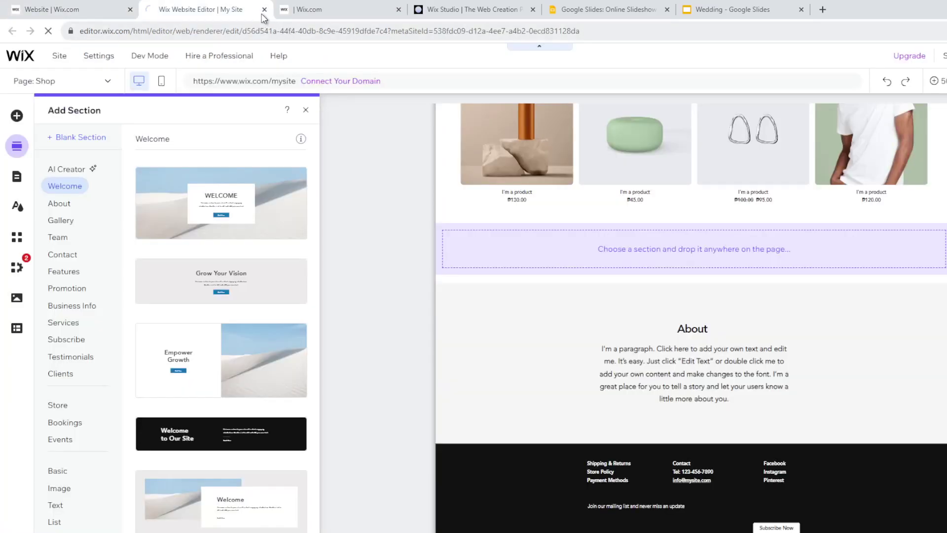
Step: Bring up the Tote store's Shop page with its product grid in the editor
{"action": "left_click", "coordinate": [65, 17]}
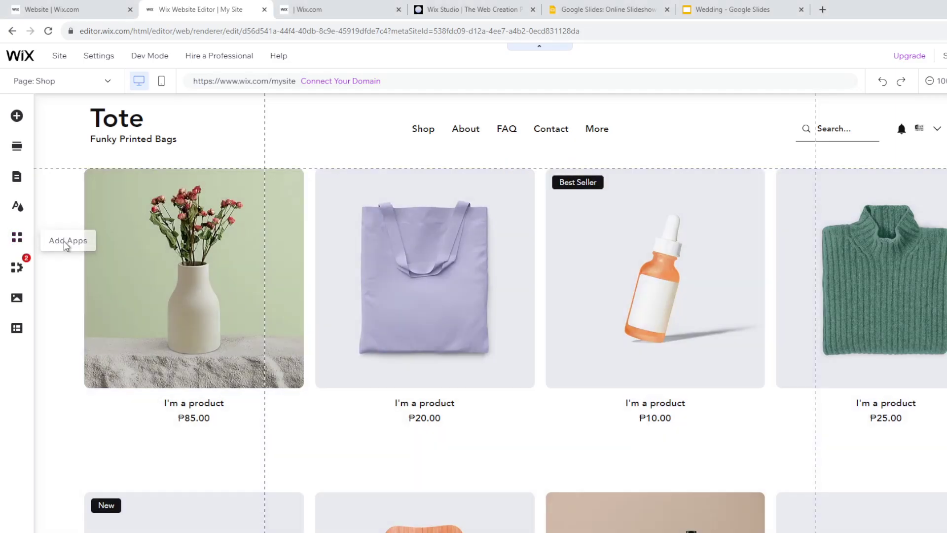
Step: Search the App Market for 'slider' and open the Video & Image Slider Gallery app
{"action": "left_click", "coordinate": [66, 245]}
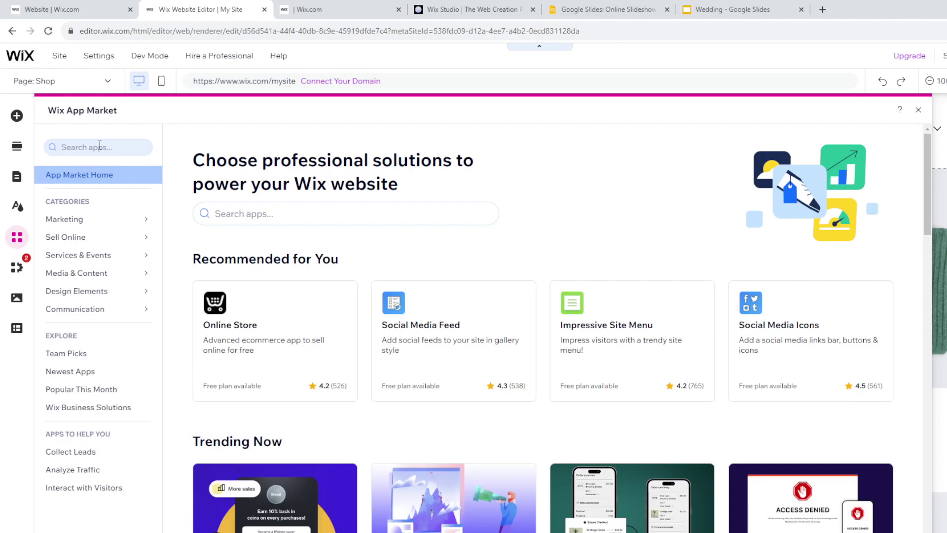
{"action": "left_click", "coordinate": [99, 147]}
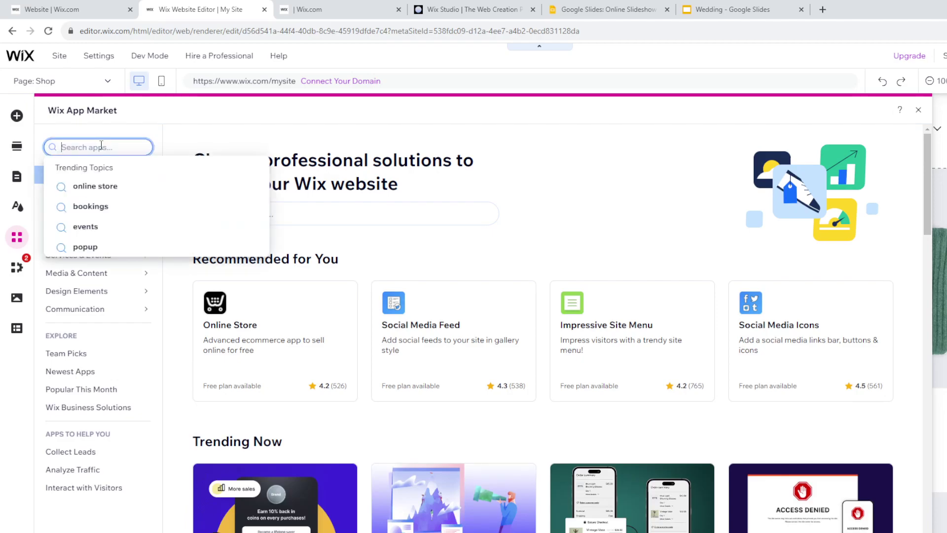
{"action": "key", "text": "Escape"}
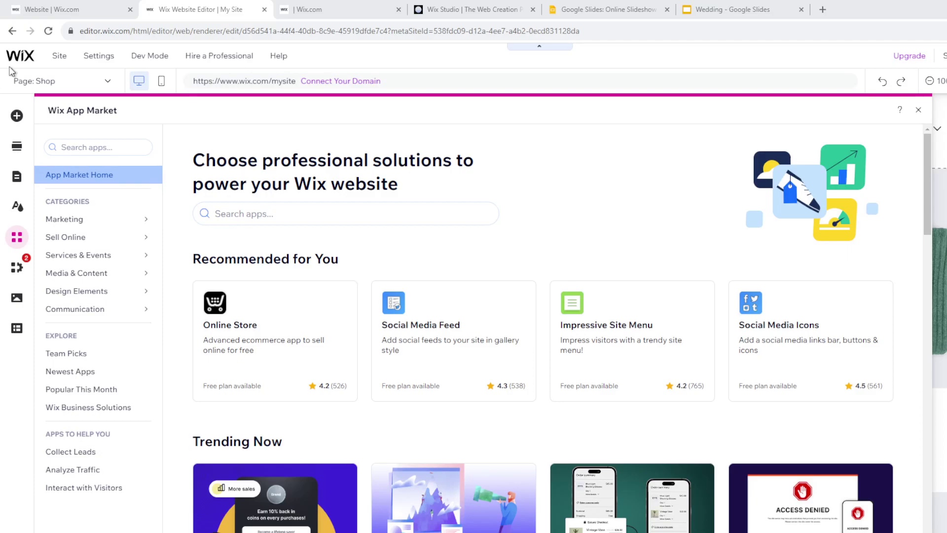
{"action": "left_click", "coordinate": [99, 148]}
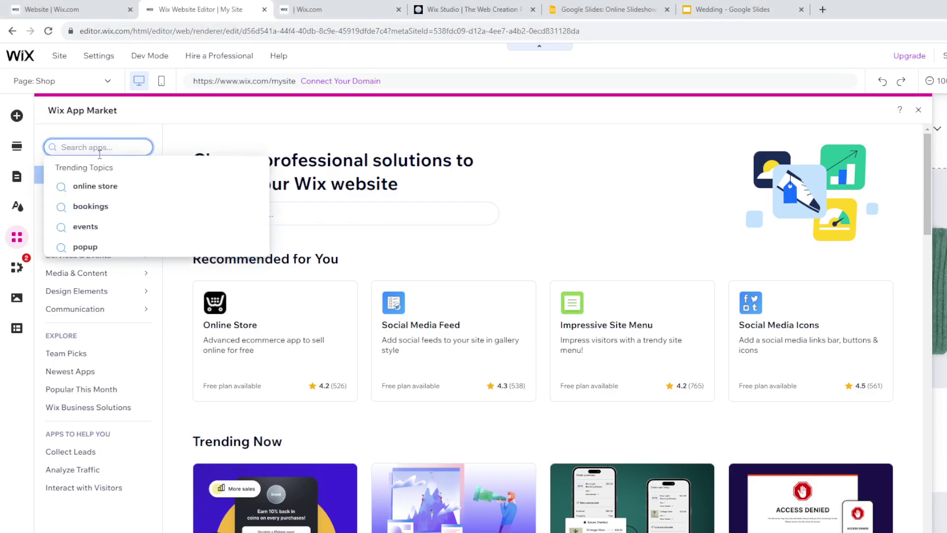
{"action": "type", "text": "slider"}
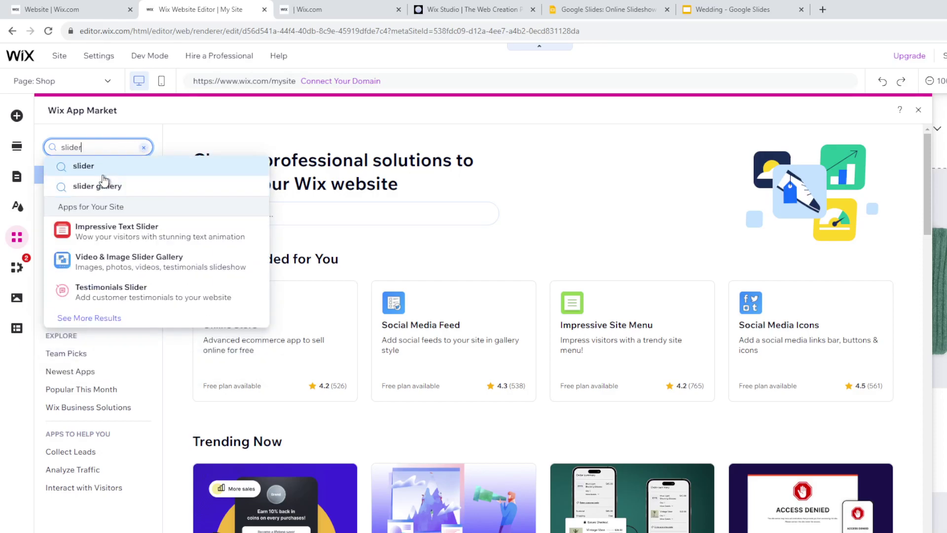
{"action": "left_click", "coordinate": [137, 267]}
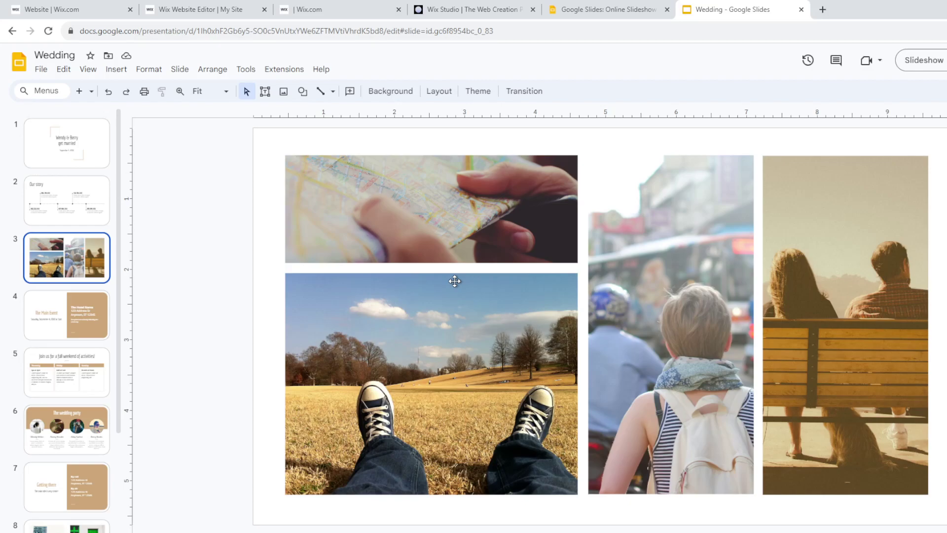
Step: Cycle through the open browser tabs and end on the Wix editor's Shop page
{"action": "left_click", "coordinate": [313, 33]}
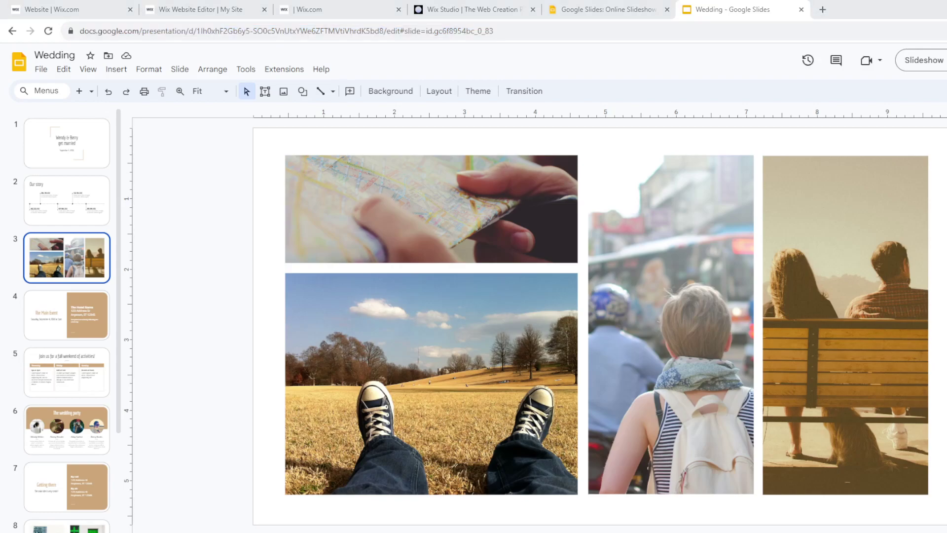
{"action": "left_click", "coordinate": [327, 7]}
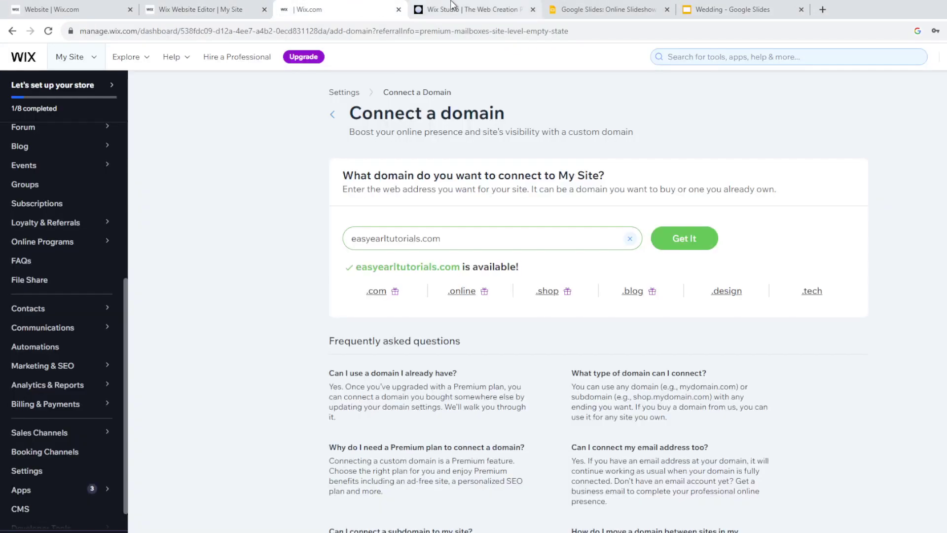
{"action": "left_click", "coordinate": [457, 8]}
{"action": "left_click", "coordinate": [567, 9]}
{"action": "left_click", "coordinate": [333, 9]}
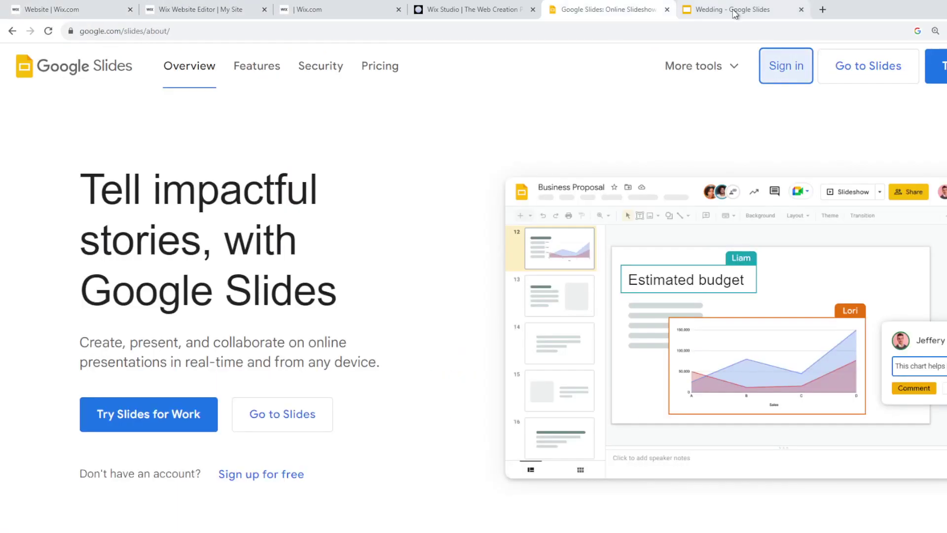
{"action": "left_click", "coordinate": [735, 10]}
{"action": "left_click", "coordinate": [463, 10]}
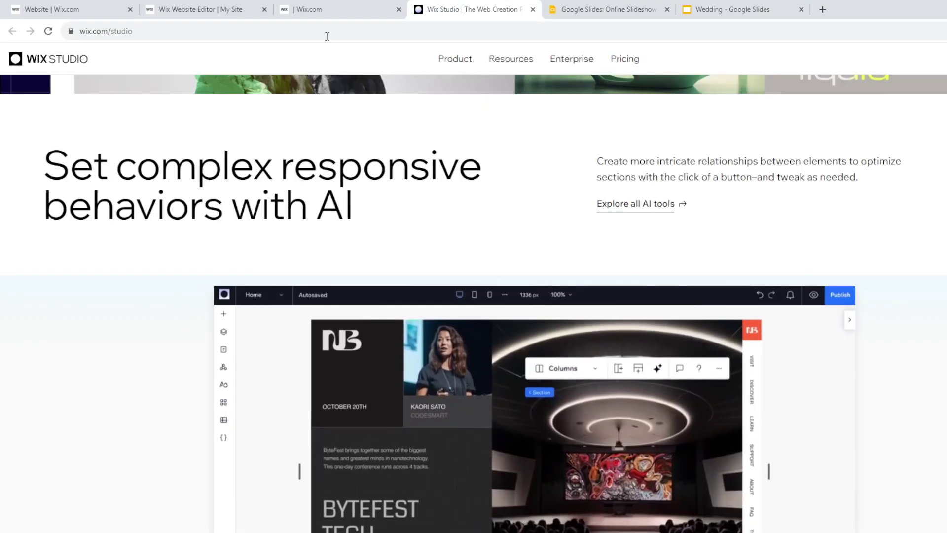
{"action": "left_click", "coordinate": [327, 10]}
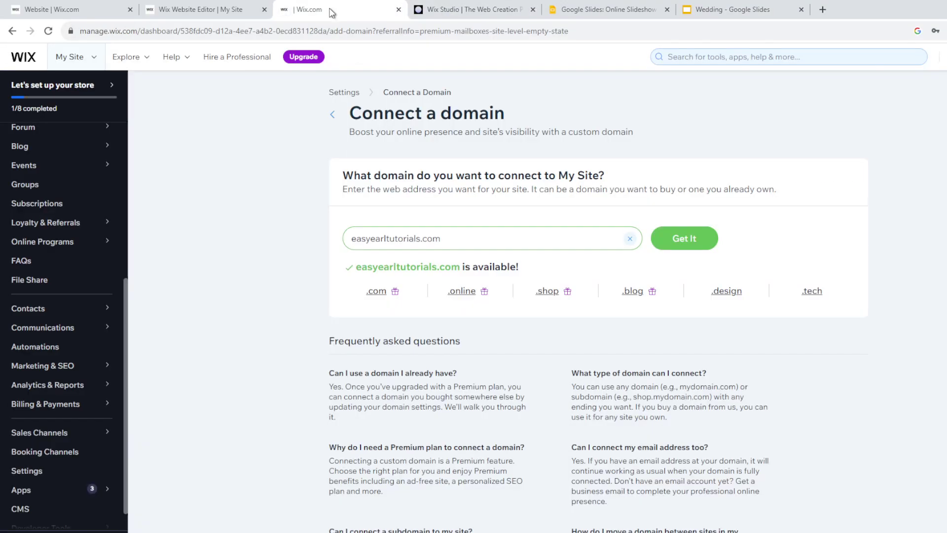
{"action": "left_click", "coordinate": [197, 9]}
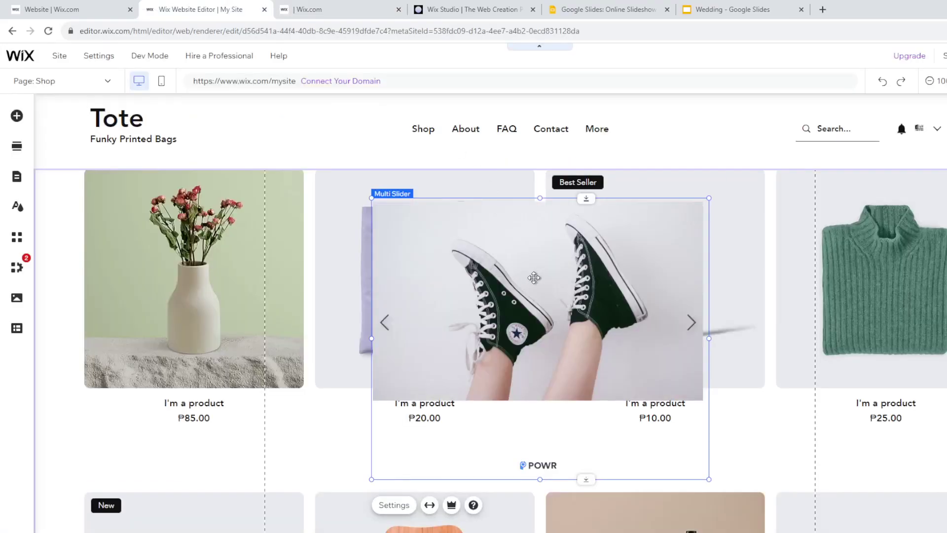
Step: Drag the Multi Slider left and down over the product grid to x 60, y 313
{"action": "left_click_drag", "start_coordinate": [535, 278], "coordinate": [517, 324]}
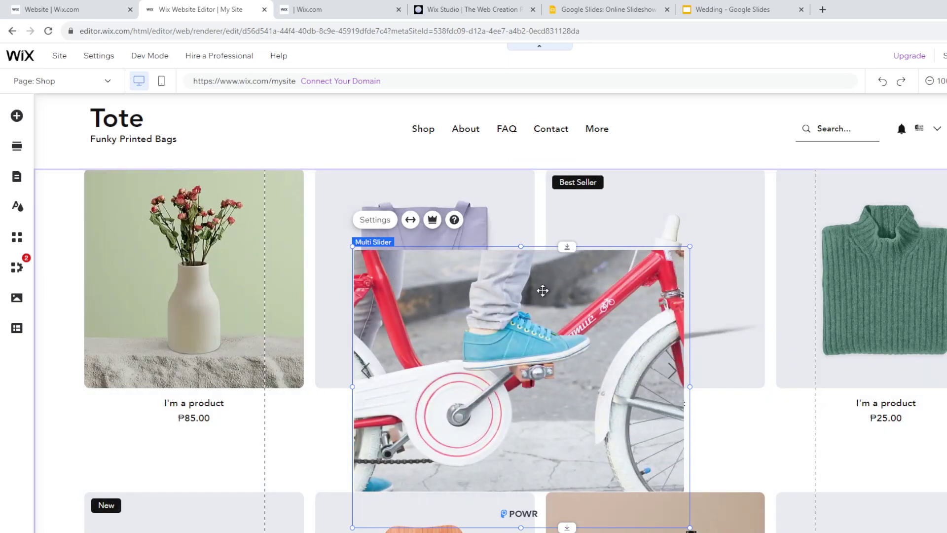
{"action": "left_click_drag", "start_coordinate": [543, 291], "coordinate": [496, 312]}
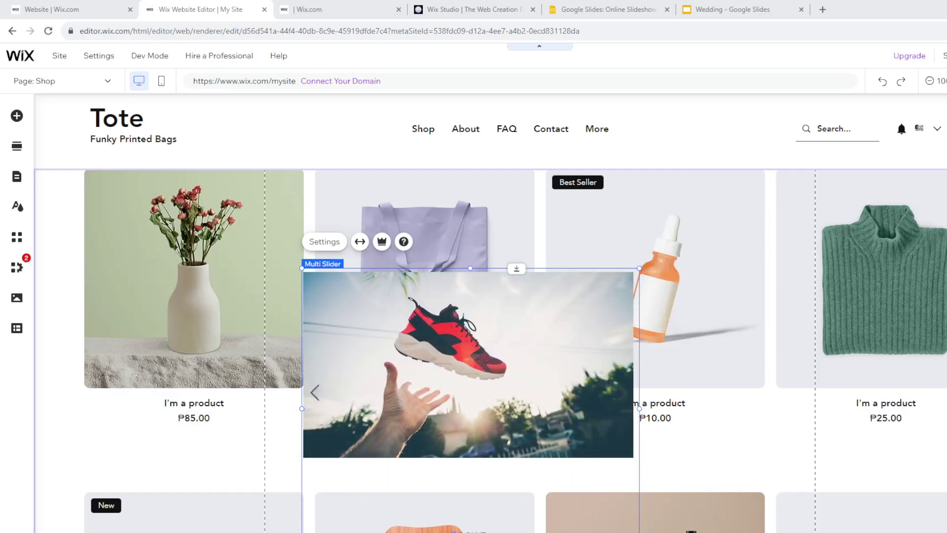
{"action": "left_click", "coordinate": [730, 9]}
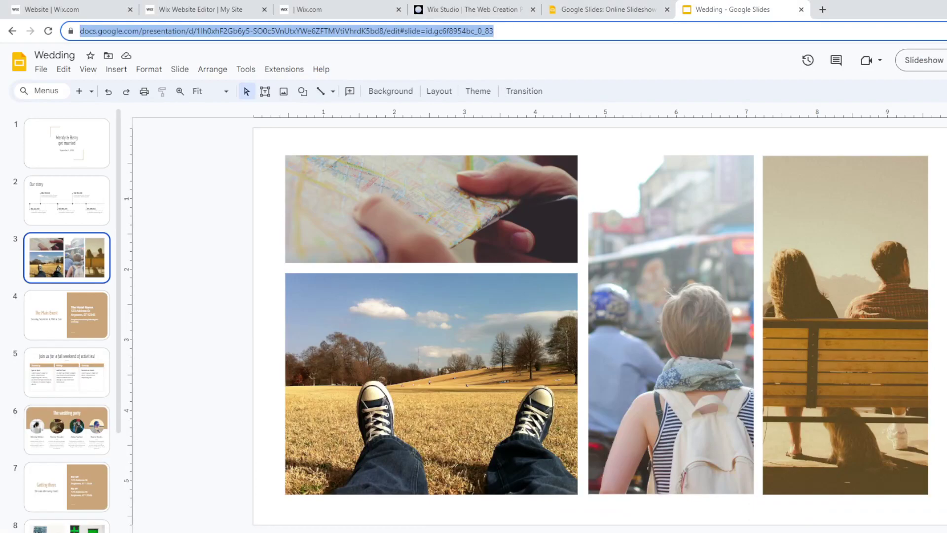